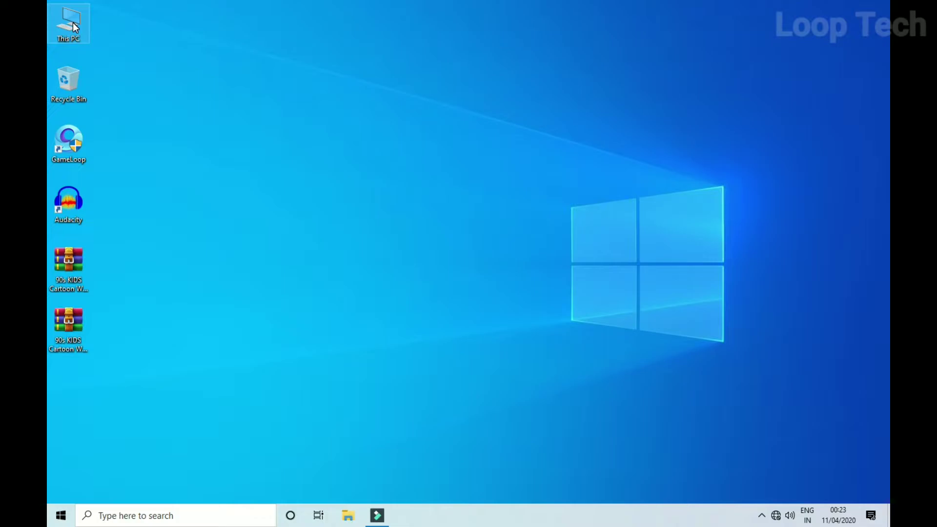
# Open the computer's system properties from This PC to check the Windows edition, then close them.
pyautogui.doubleClick(74, 27)
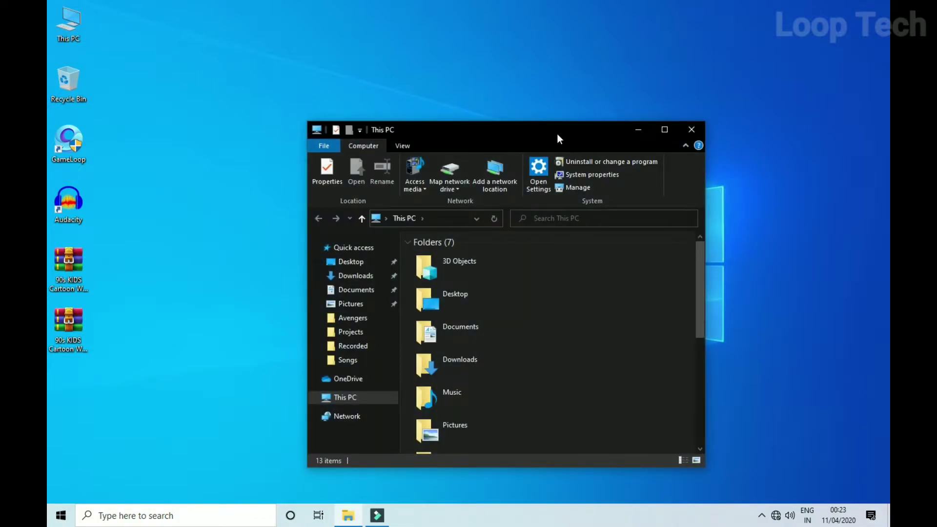
pyautogui.moveTo(557, 132); pyautogui.dragTo(523, 5)
pyautogui.rightClick(263, 288)
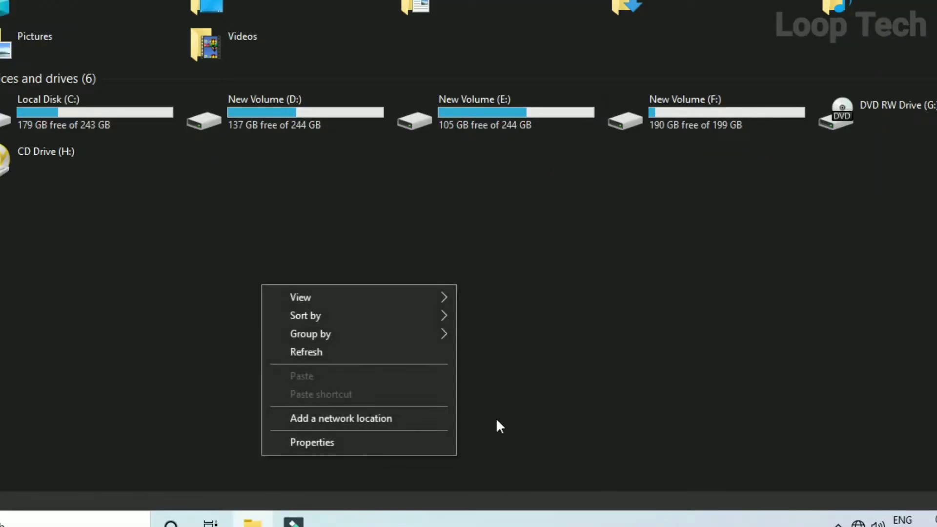
pyautogui.click(425, 442)
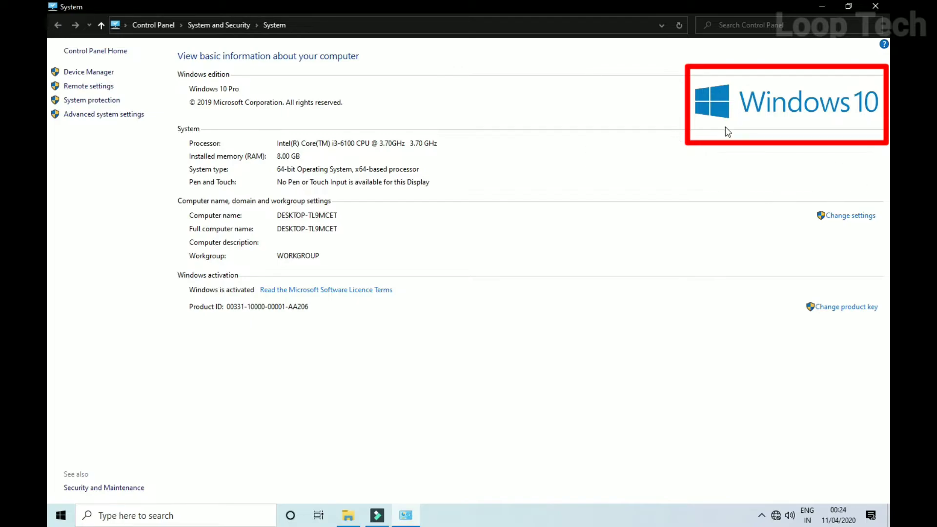
pyautogui.click(878, 6)
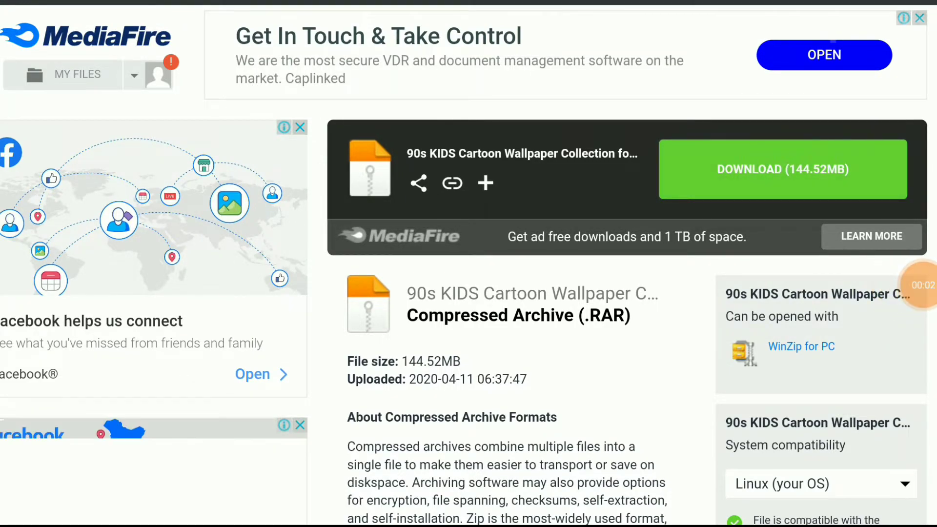
# Download the 90s KIDS Cartoon Wallpaper Collection archive from MediaFire and select the RAR file on the desktop.
pyautogui.click(783, 169)
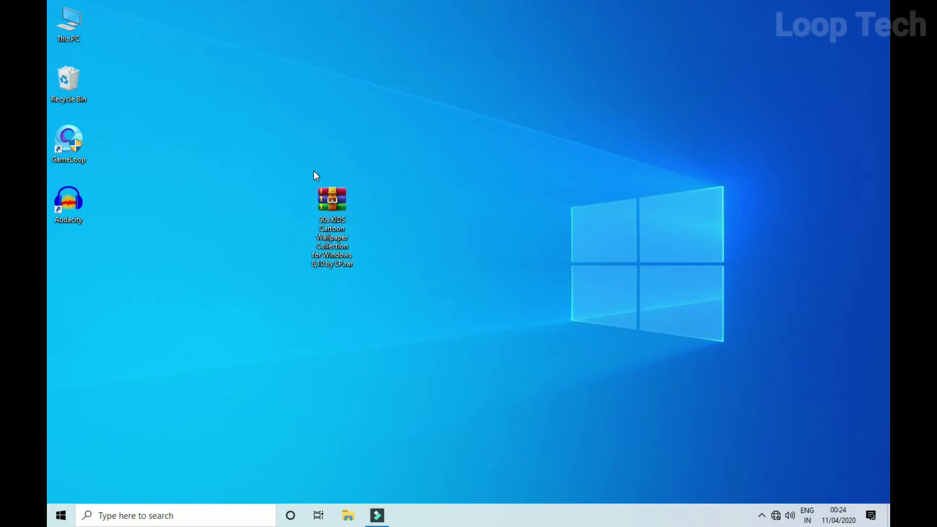
pyautogui.click(331, 203)
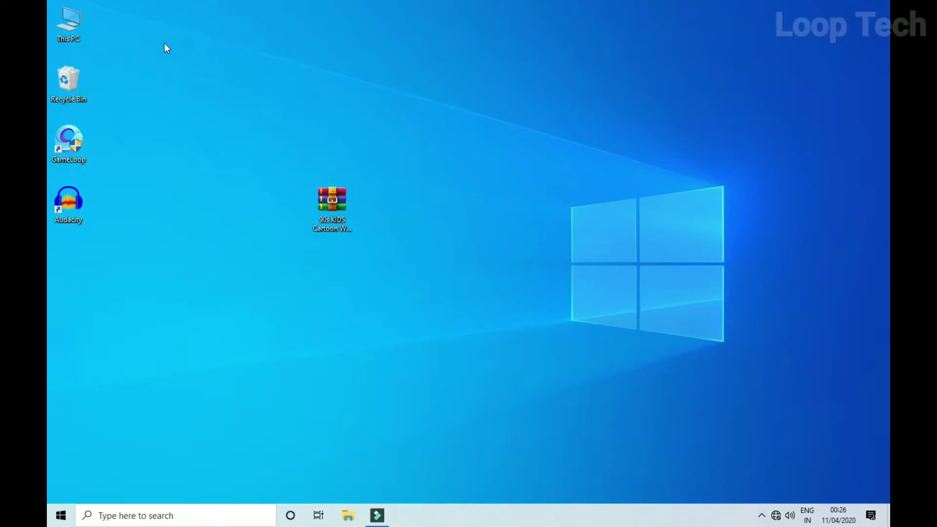
# Check the system type in the computer's properties, then close the system information and This PC windows.
pyautogui.doubleClick(66, 27)
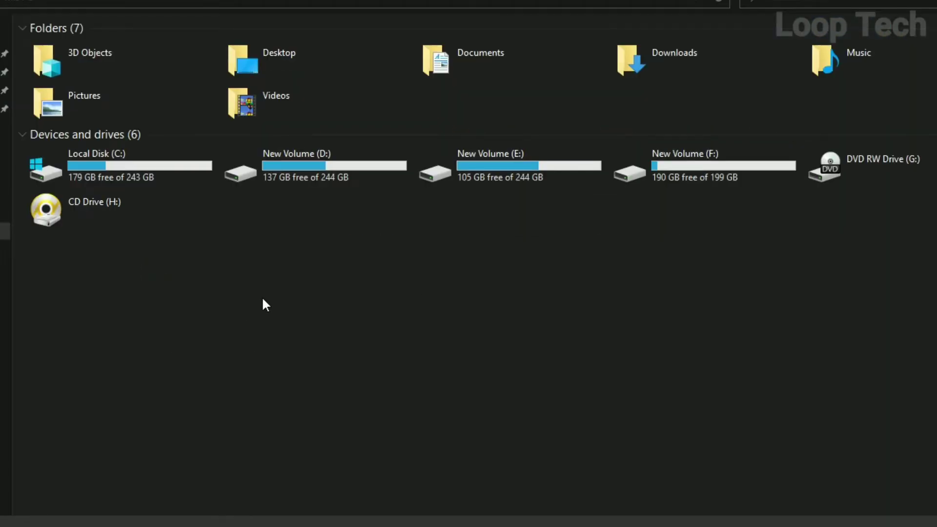
pyautogui.rightClick(263, 300)
pyautogui.click(417, 460)
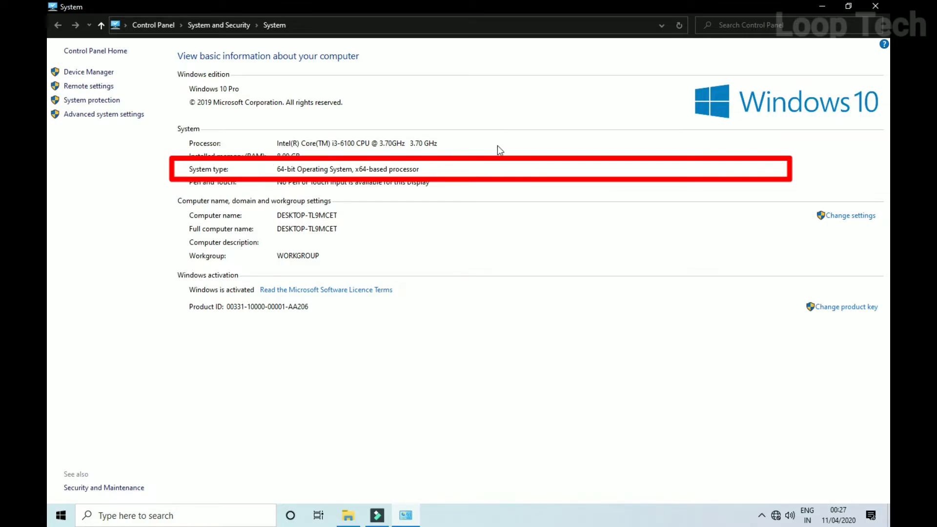
pyautogui.click(875, 6)
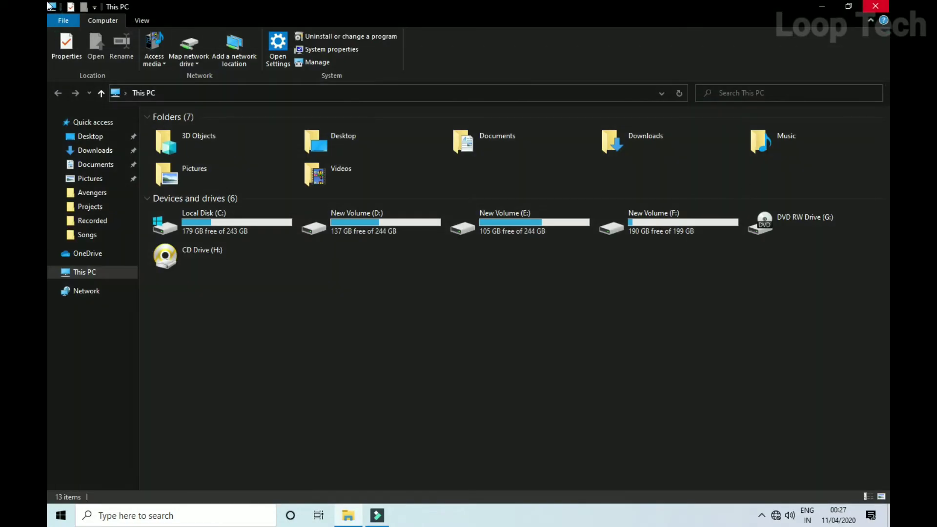
pyautogui.click(874, 6)
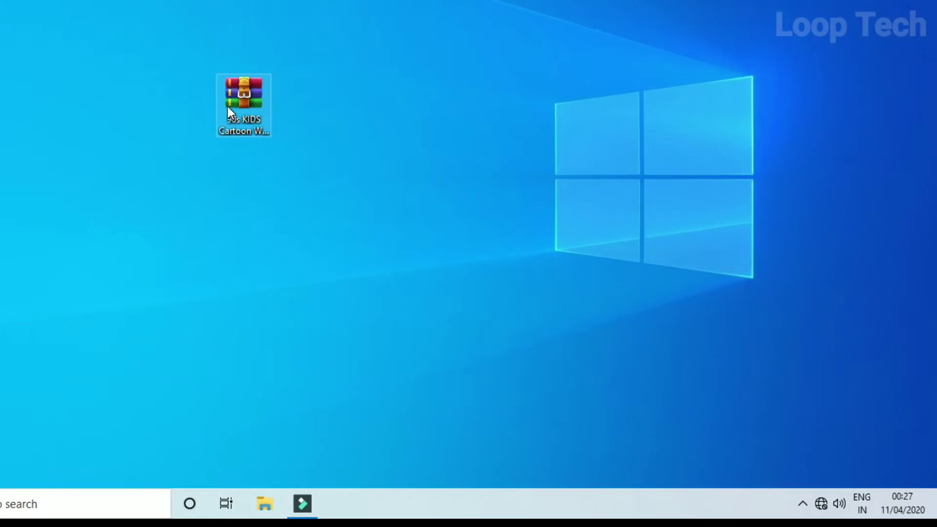
# Extract the 90s KIDS Cartoon Wallpaper Collection archive directly onto the desktop and open the extracted folder.
pyautogui.click(319, 209)
pyautogui.rightClick(229, 106)
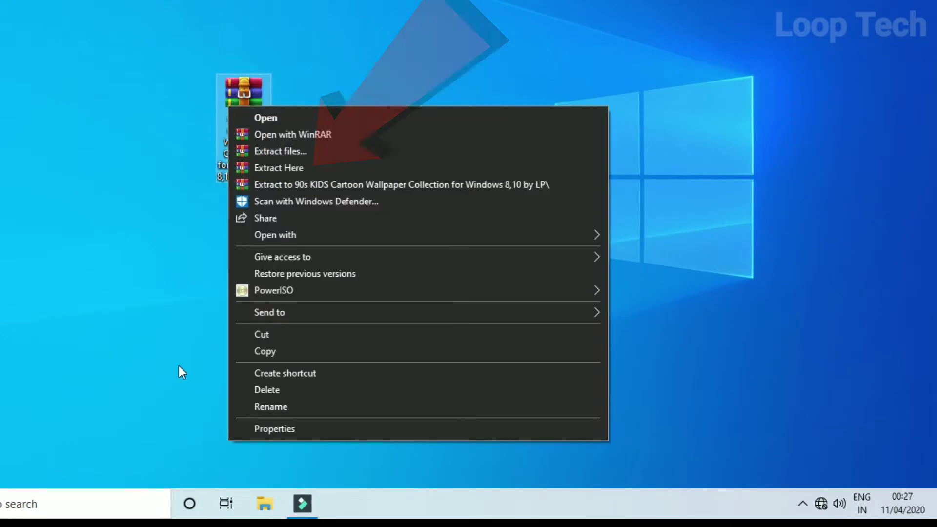
pyautogui.click(320, 168)
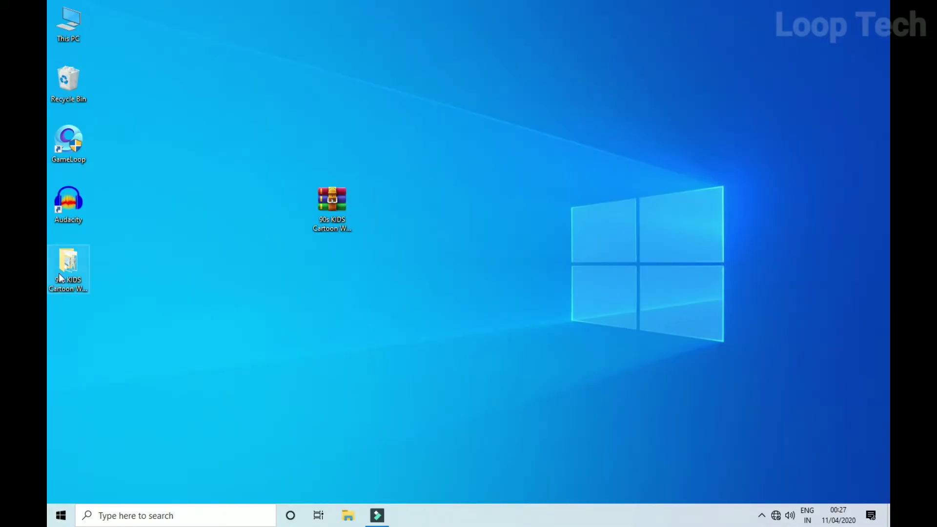
pyautogui.click(75, 277)
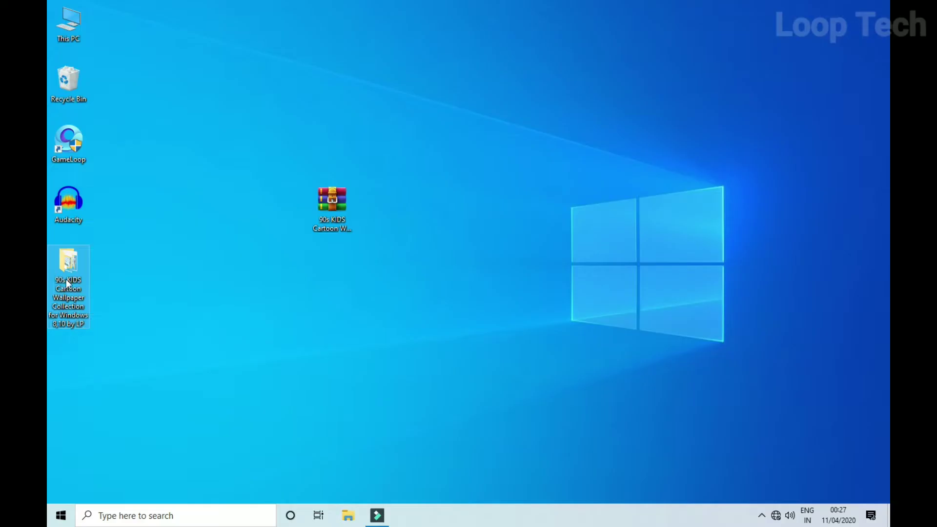
pyautogui.doubleClick(69, 262)
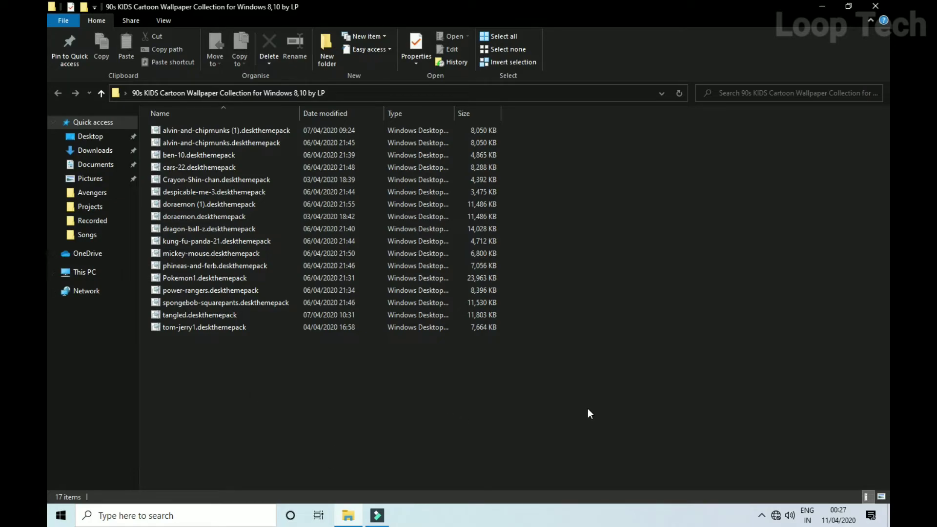
# Select all the desktop theme packs in the extracted folder to review them.
pyautogui.moveTo(587, 409); pyautogui.dragTo(208, 133)
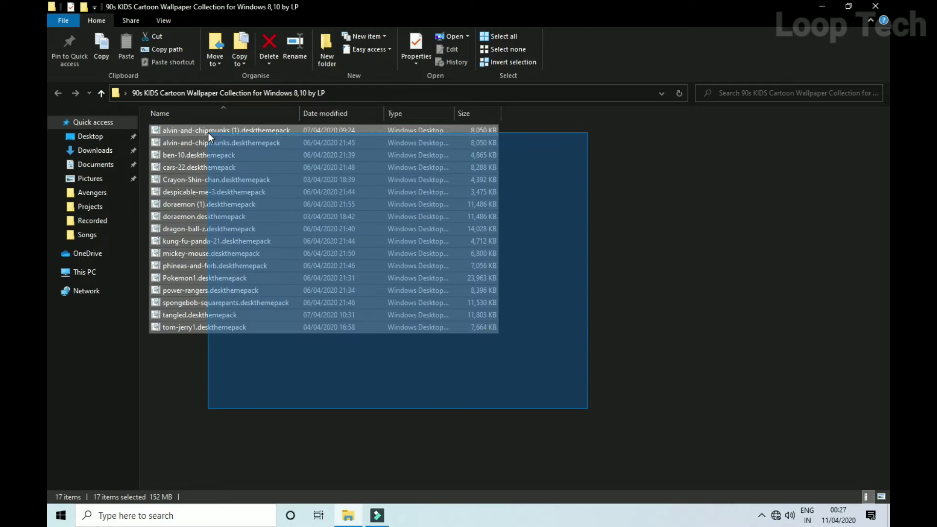
pyautogui.rightClick(208, 133)
pyautogui.click(342, 379)
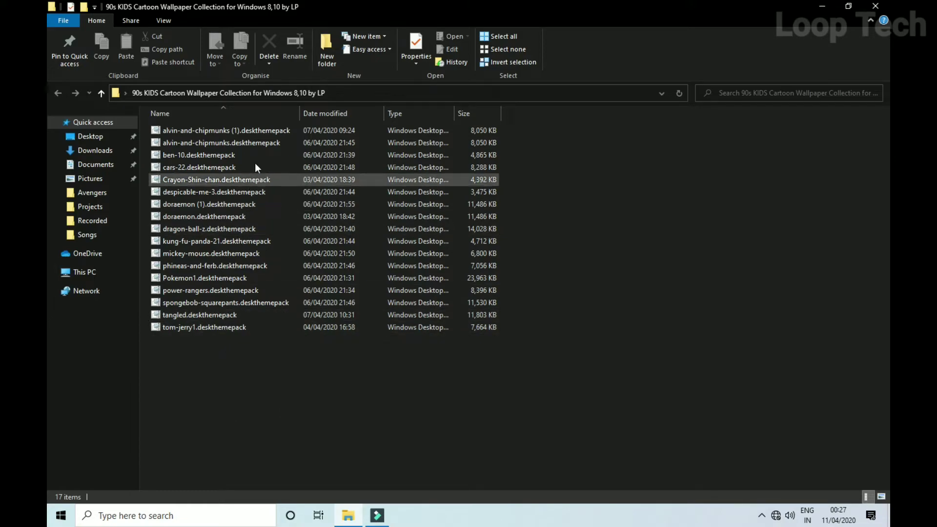
# Apply the tom-jerry1 theme pack and switch the desktop to its next background image.
pyautogui.doubleClick(242, 325)
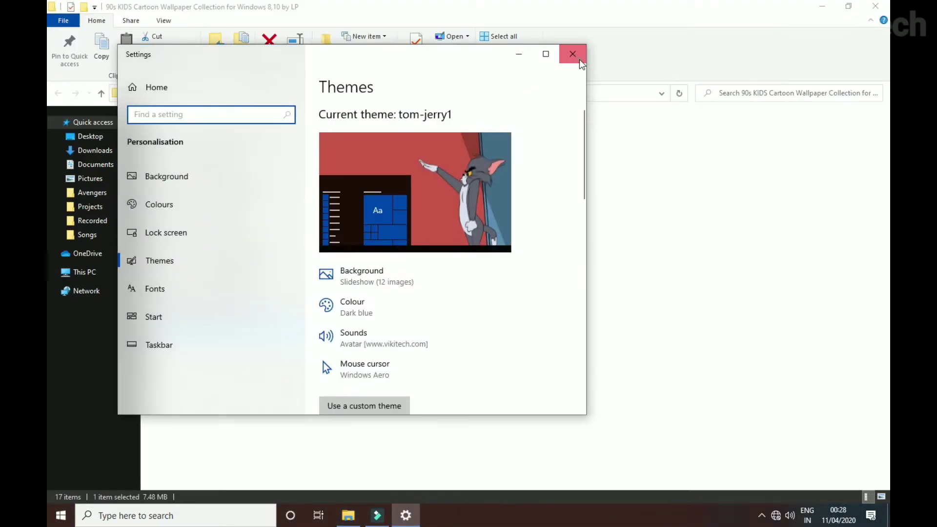
pyautogui.click(572, 53)
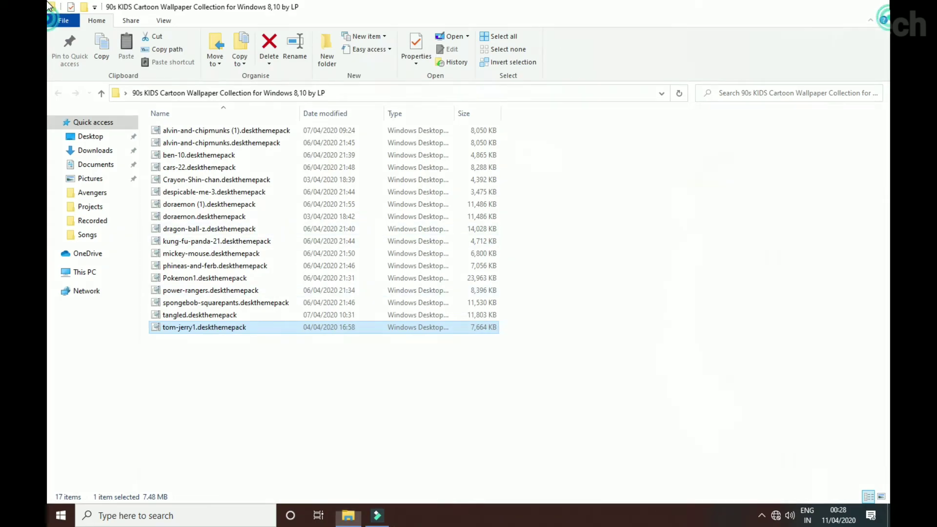
pyautogui.click(875, 5)
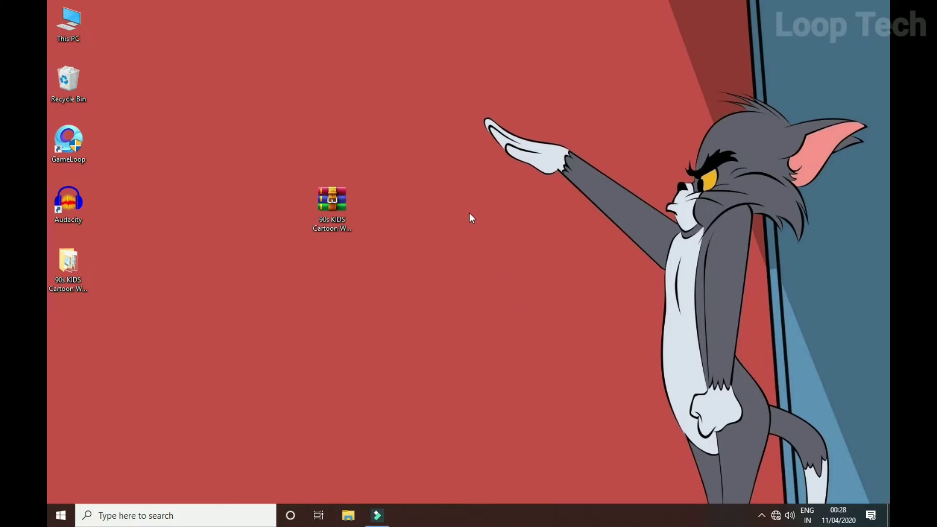
pyautogui.rightClick(456, 190)
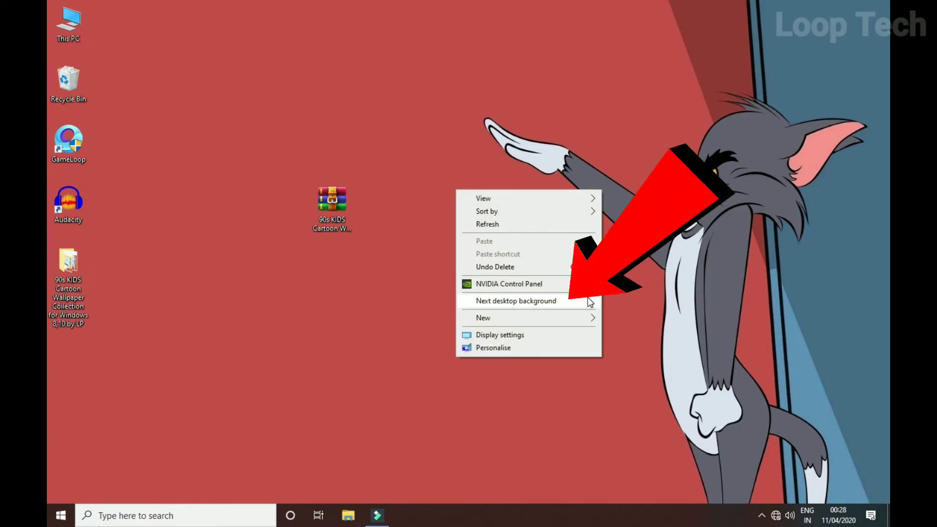
pyautogui.click(563, 306)
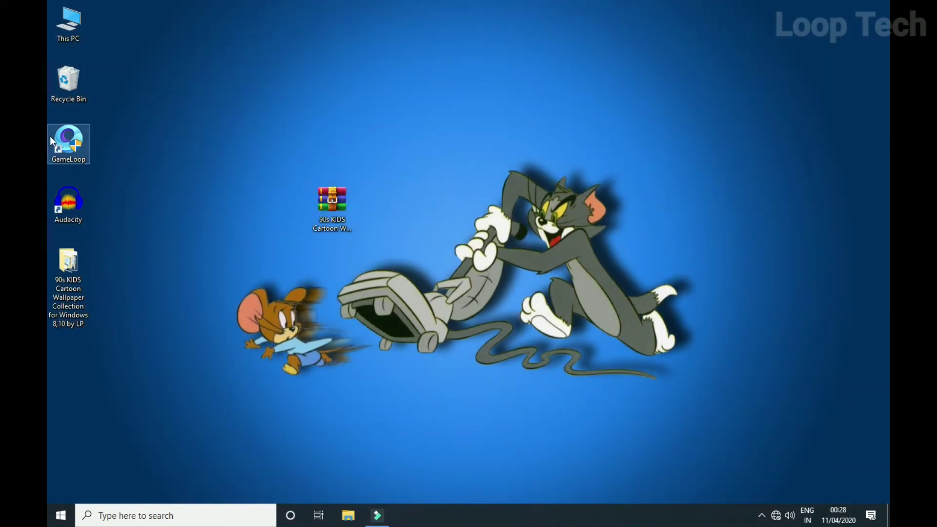
# Reopen the extracted wallpaper folder and apply the Pokemon1 theme pack followed by the dragon-ball-z theme pack.
pyautogui.doubleClick(86, 272)
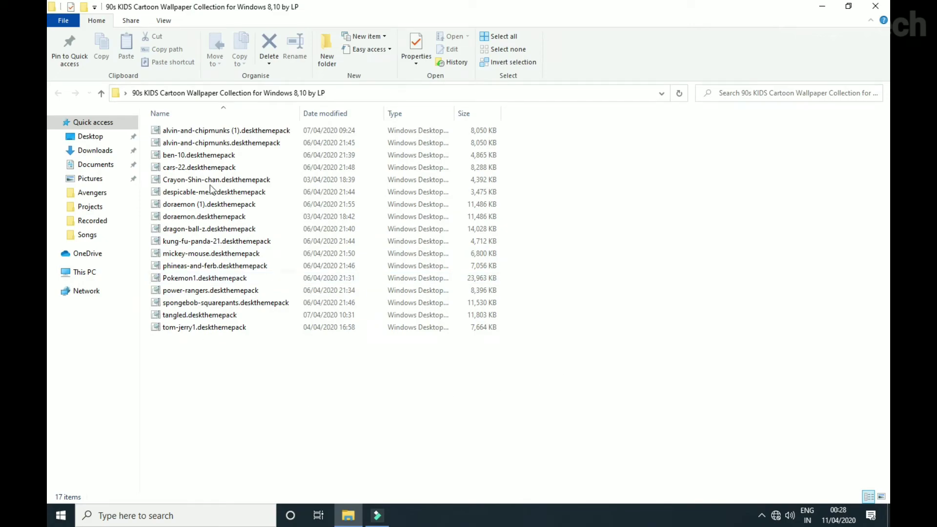
pyautogui.doubleClick(232, 279)
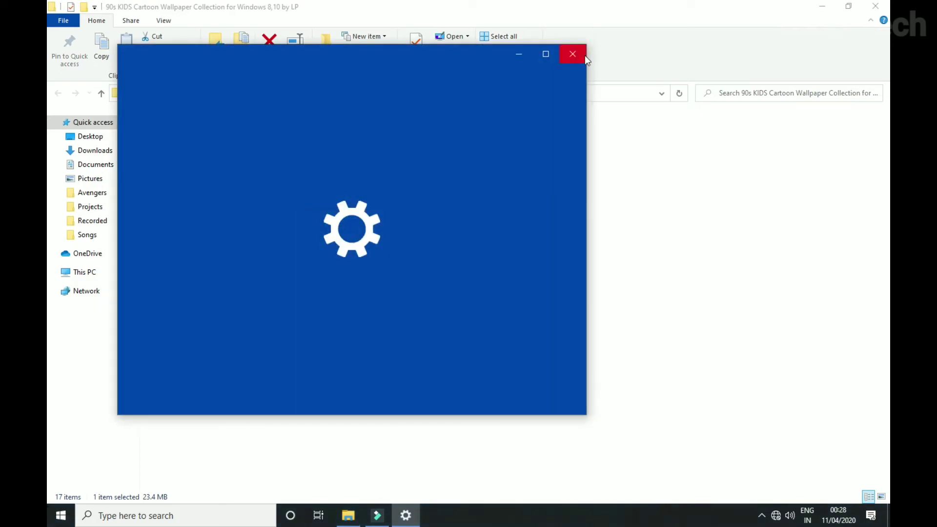
pyautogui.click(583, 55)
pyautogui.click(573, 53)
pyautogui.doubleClick(209, 229)
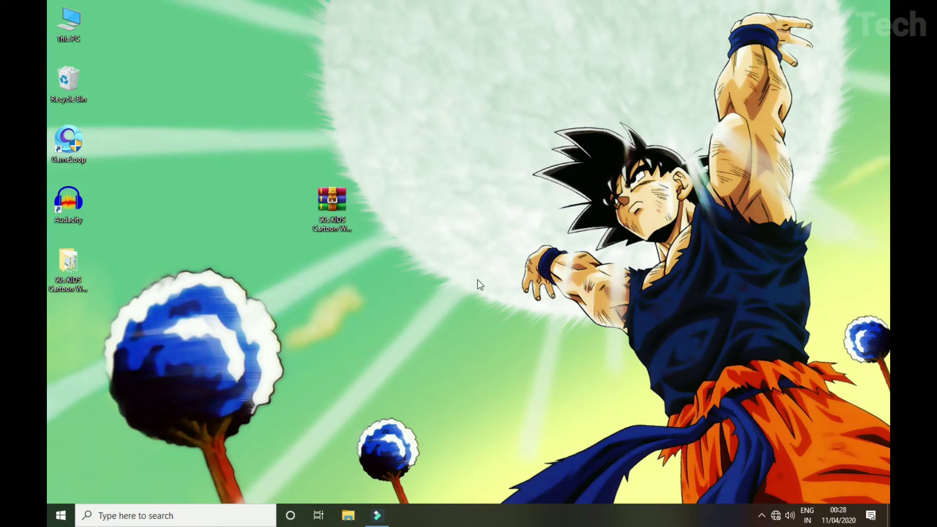
# Open the Themes page of the desktop personalisation settings and maximise the window.
pyautogui.rightClick(458, 130)
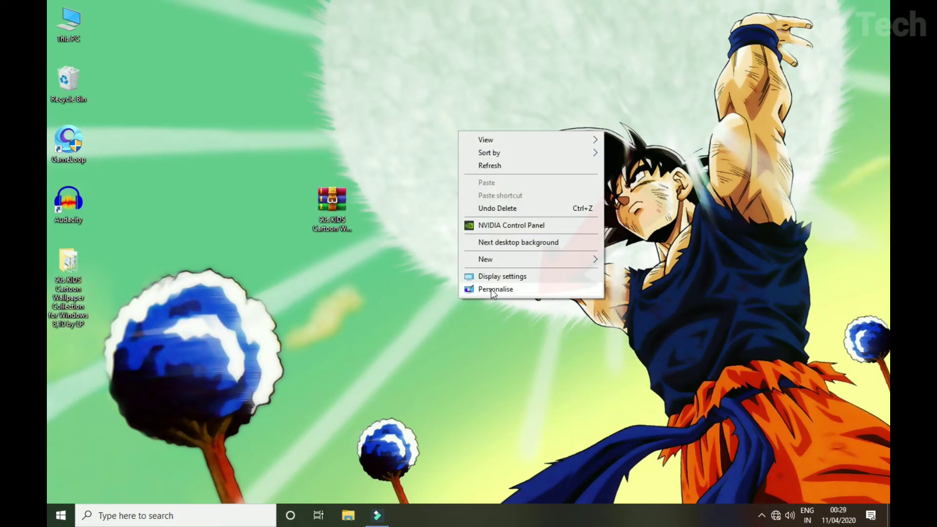
pyautogui.click(546, 290)
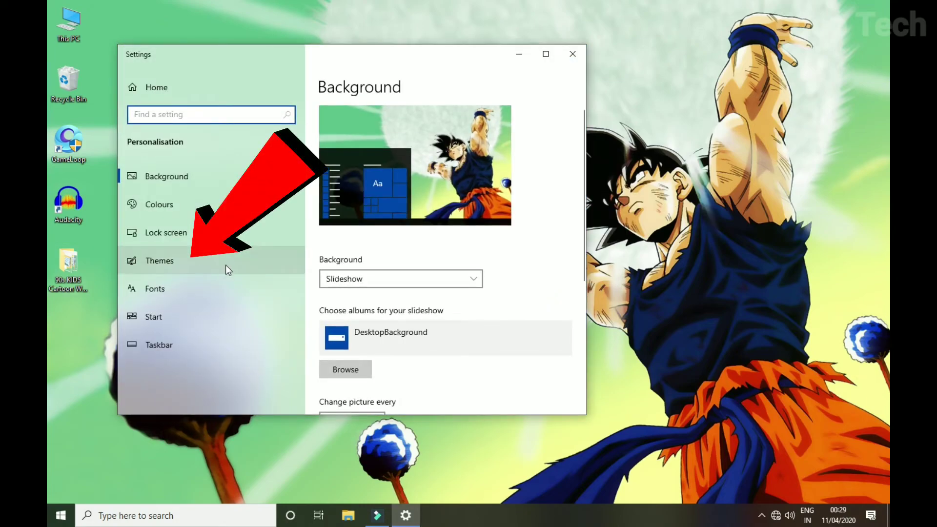
pyautogui.click(228, 260)
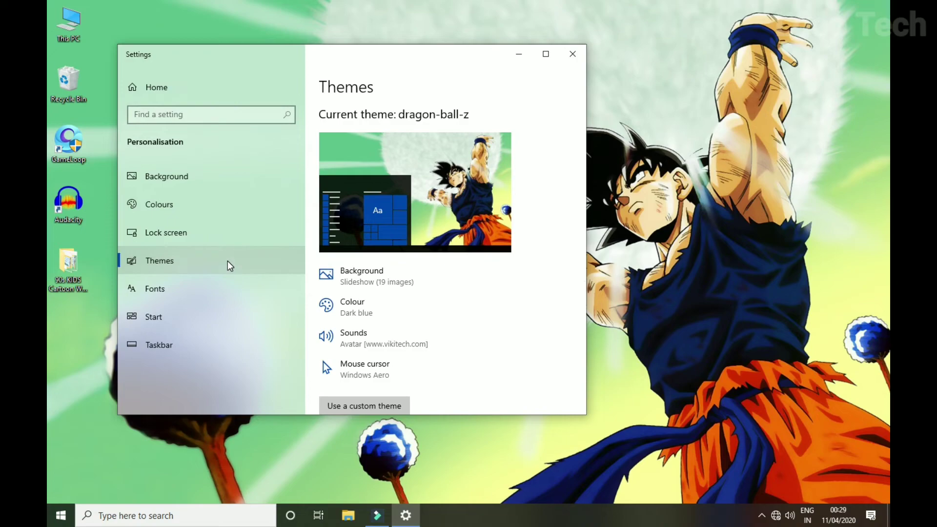
pyautogui.click(545, 53)
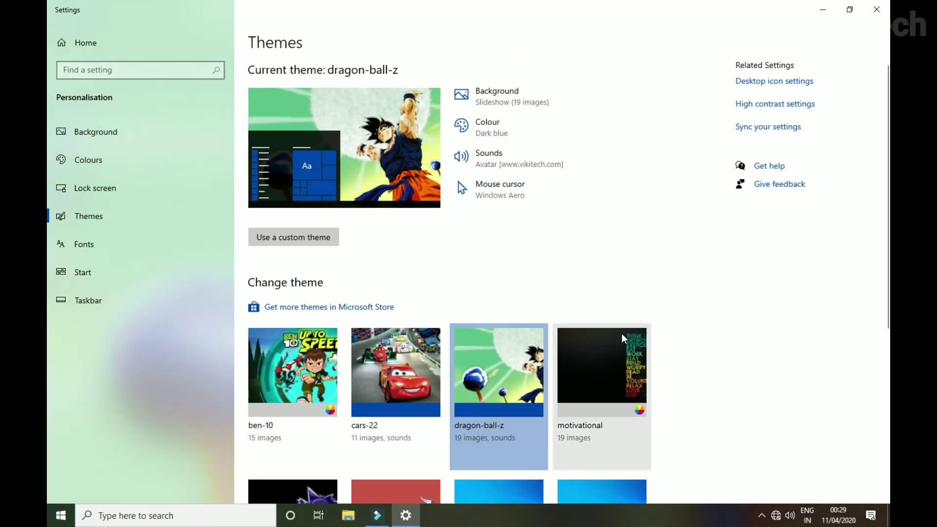
# Try the installed cars-22 and dragon-ball-z themes, then apply the ben-10 theme.
pyautogui.scroll(-2, 669, 317)
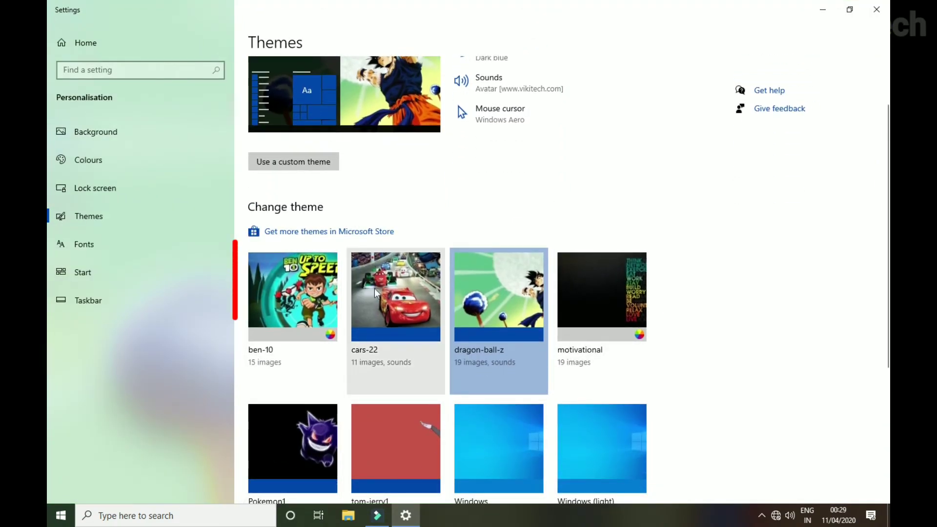
pyautogui.click(415, 302)
pyautogui.click(506, 365)
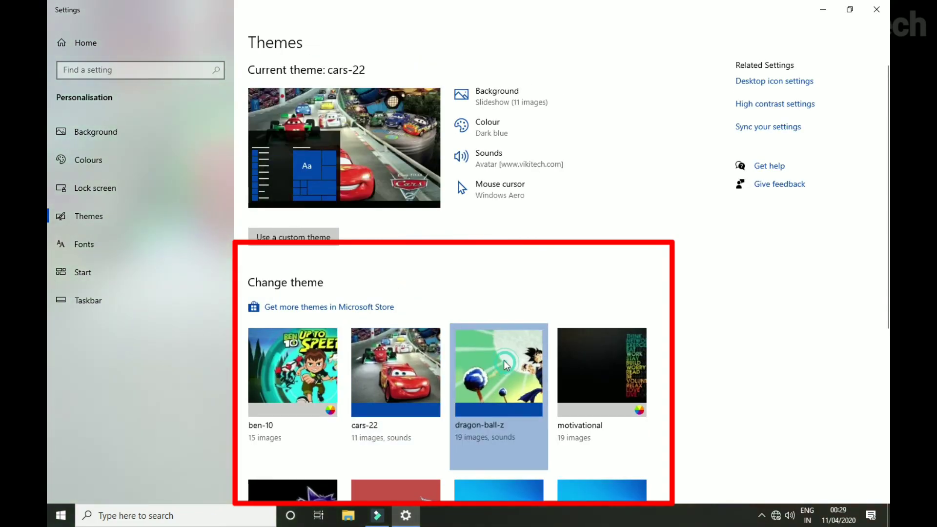
pyautogui.click(292, 366)
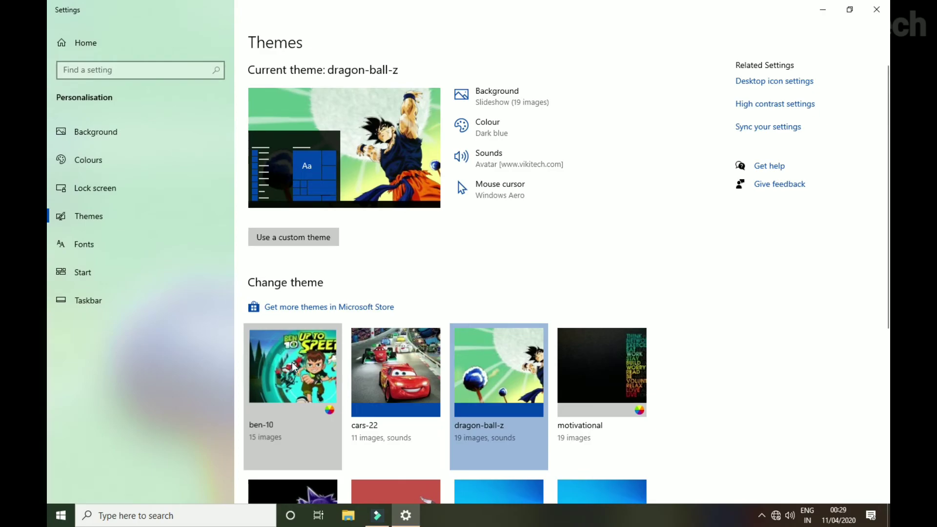
# Close the personalisation settings and switch the desktop to the ben-10 theme's next background image.
pyautogui.doubleClick(655, 14)
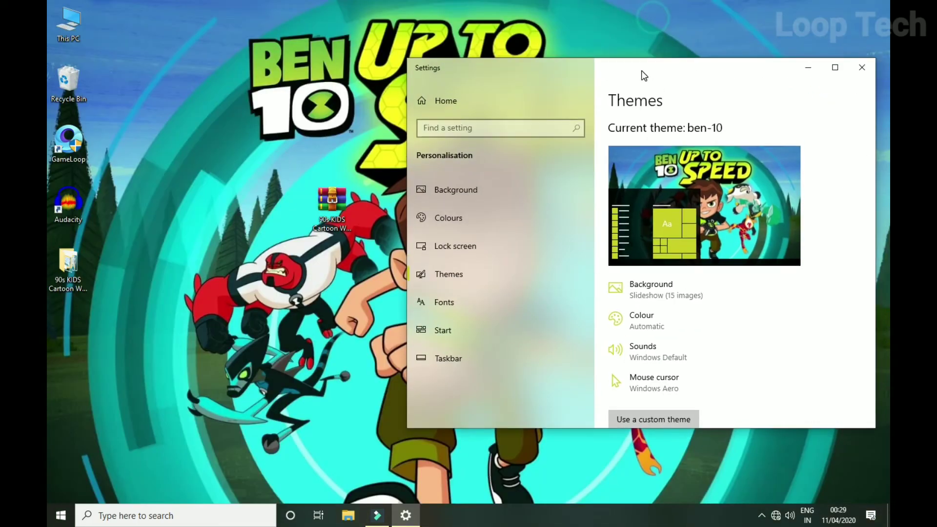
pyautogui.click(861, 68)
pyautogui.rightClick(697, 88)
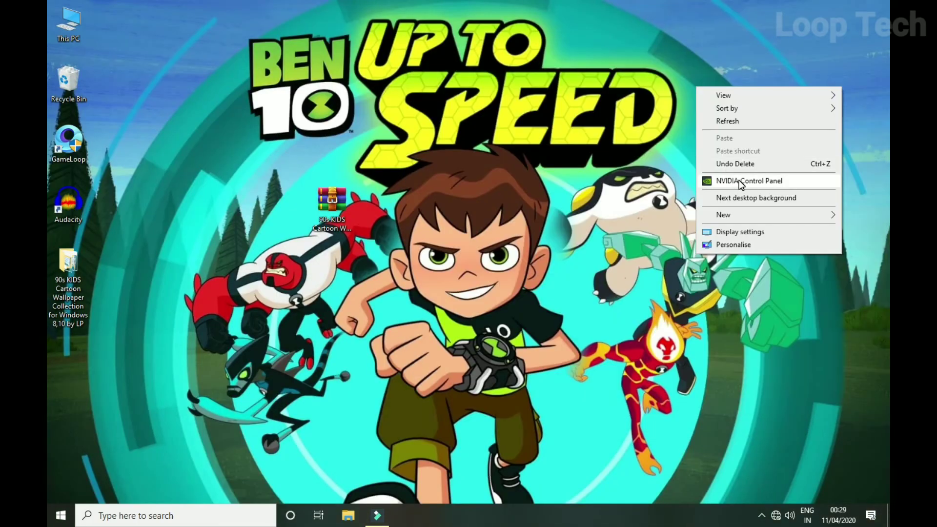
pyautogui.click(762, 199)
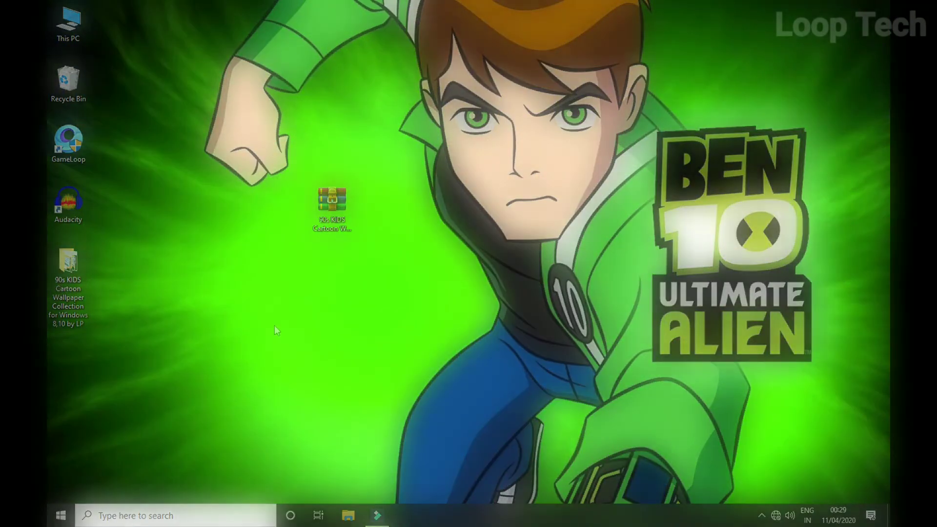